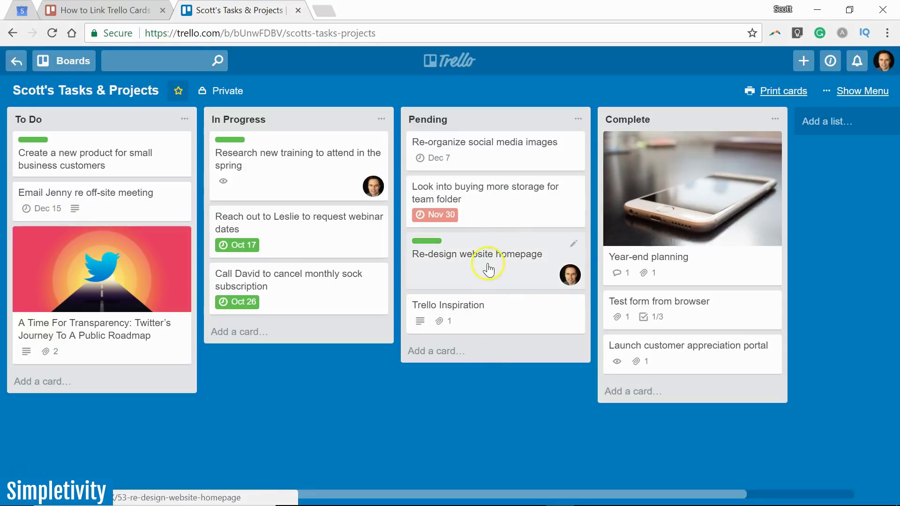
Open the 'Re-organize social media images' card in the Pending list to view its Dec 7 details.
{"action": "left_click", "coordinate": [486, 212]}
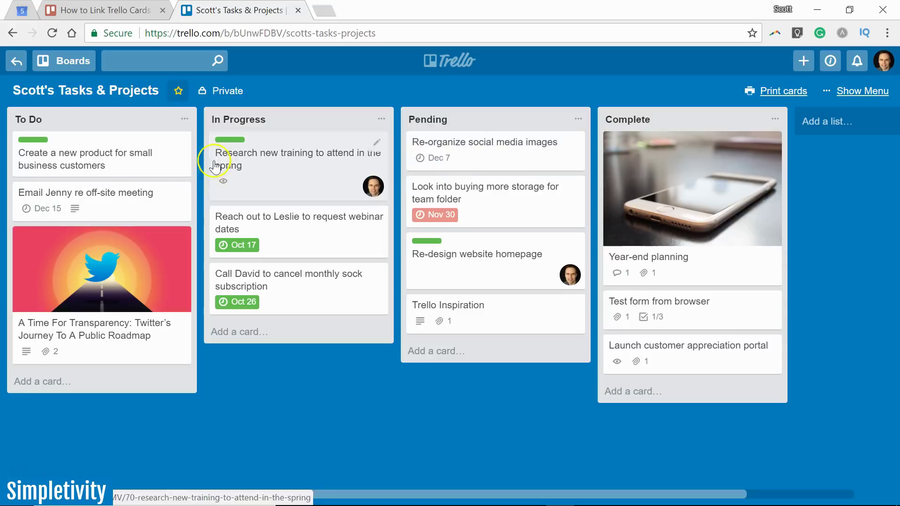
{"action": "left_click", "coordinate": [498, 159]}
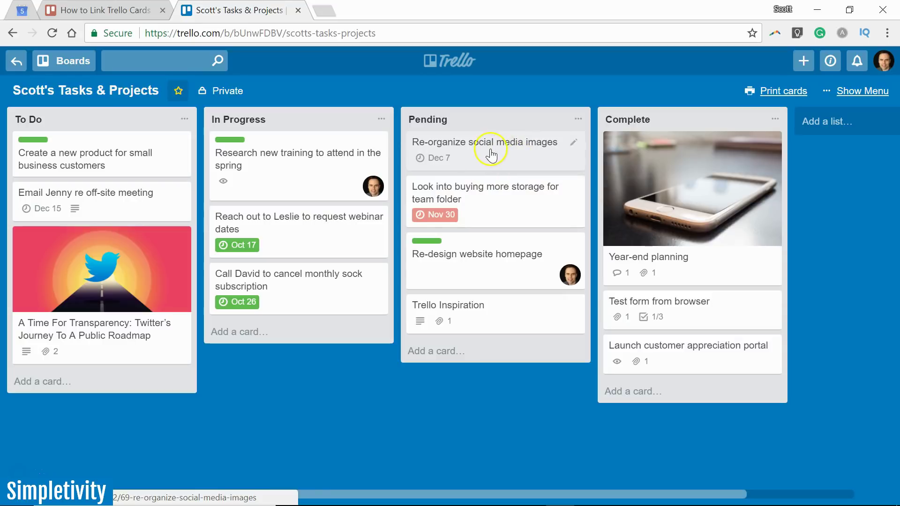
{"action": "left_click", "coordinate": [478, 149]}
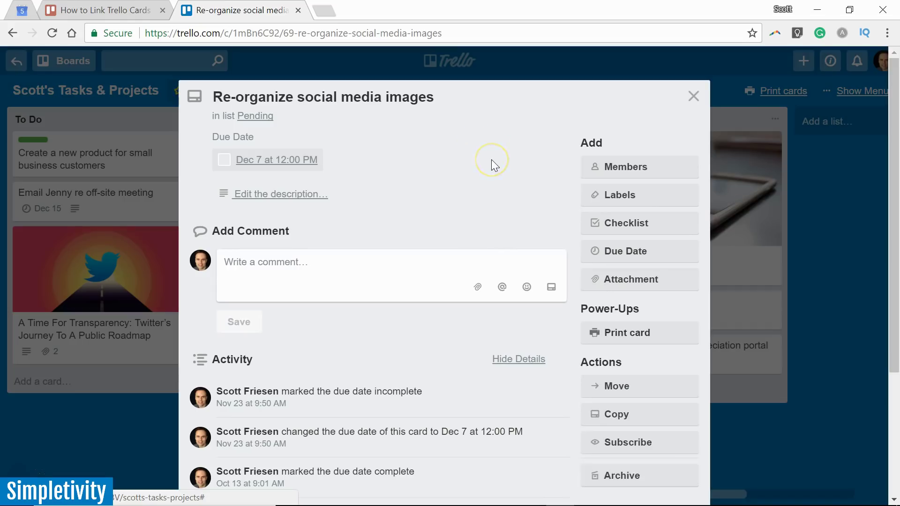
{"action": "scroll", "coordinate": [491, 159], "scroll_direction": "down", "scroll_amount": 3}
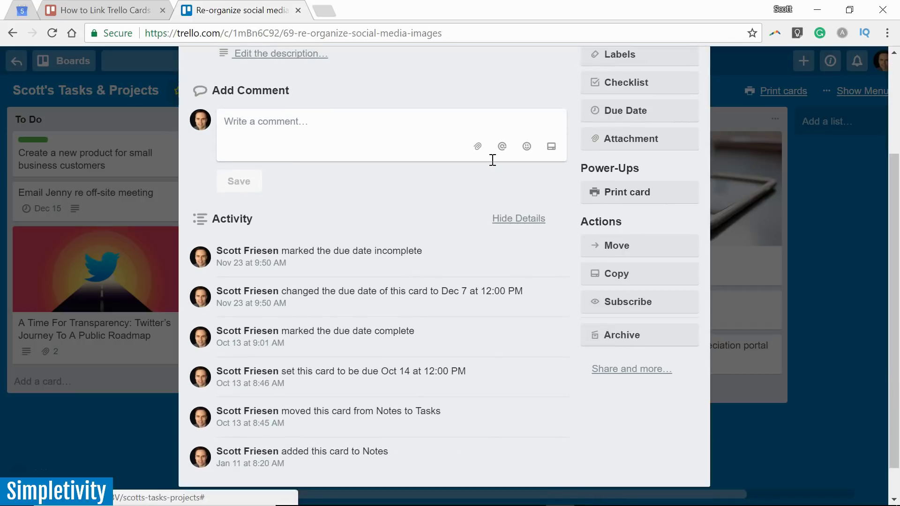
{"action": "left_click", "coordinate": [633, 370]}
{"action": "key", "text": "ctrl+c"}
{"action": "left_click", "coordinate": [746, 328]}
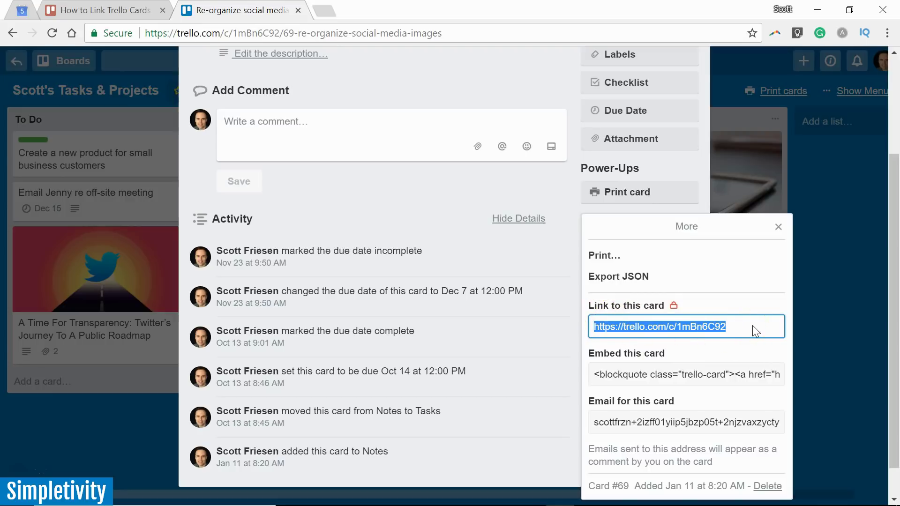
{"action": "left_click", "coordinate": [777, 230]}
{"action": "scroll", "coordinate": [747, 291], "scroll_direction": "up", "scroll_amount": 3}
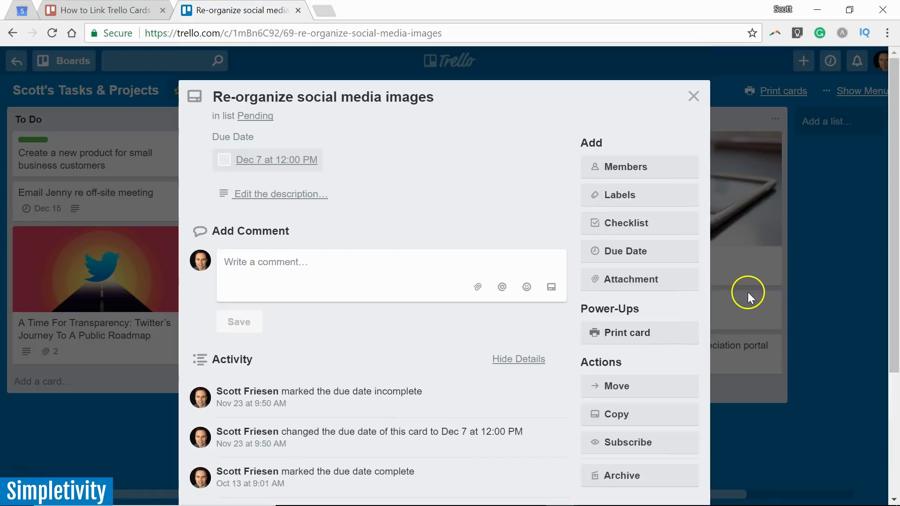
Paste the copied card link into the 'Create a new product for small business customers' description and save.
{"action": "left_click", "coordinate": [693, 97]}
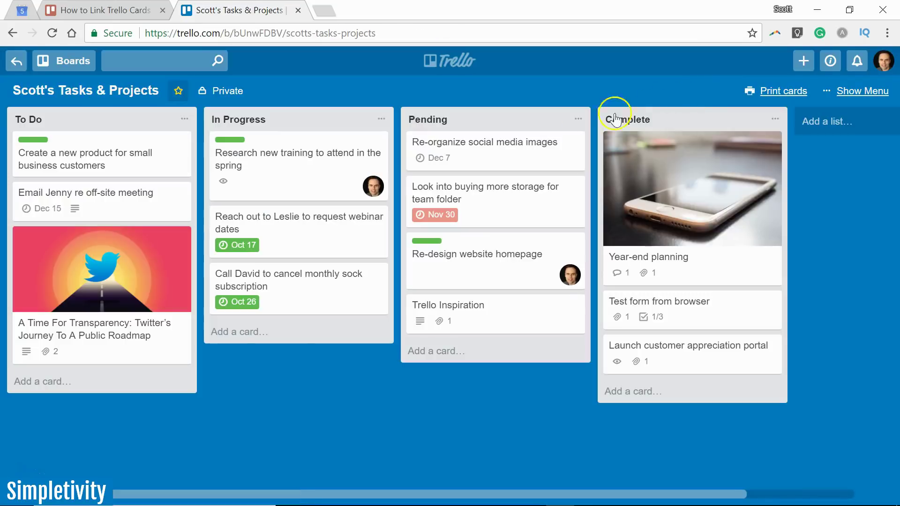
{"action": "left_click", "coordinate": [100, 149]}
{"action": "left_click", "coordinate": [270, 196]}
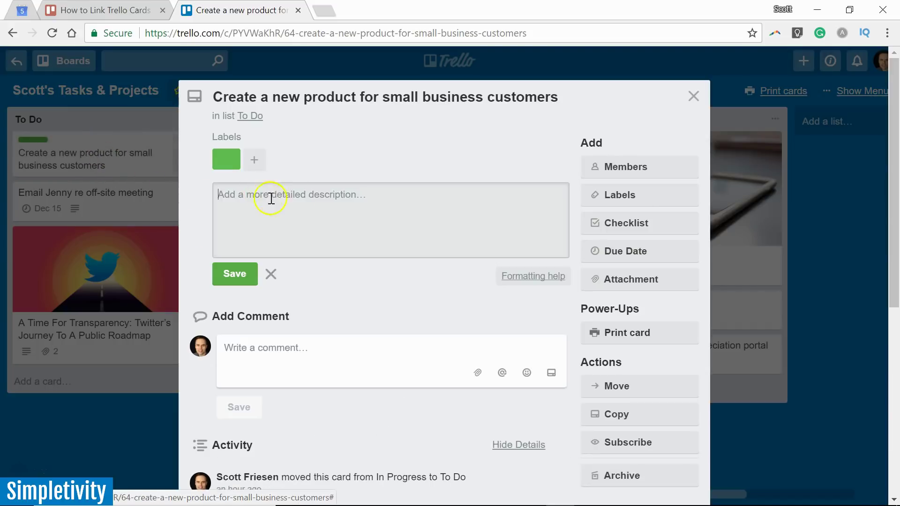
{"action": "key", "text": "ctrl+v"}
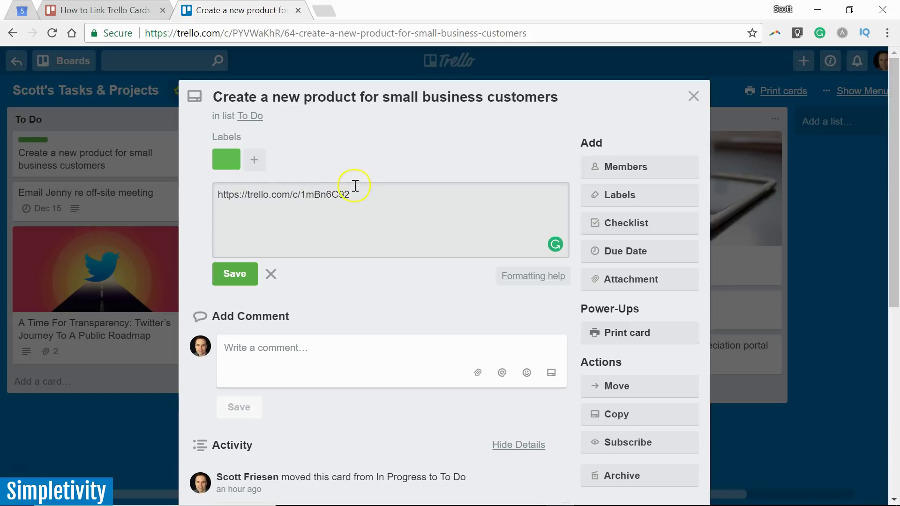
{"action": "left_click", "coordinate": [236, 274]}
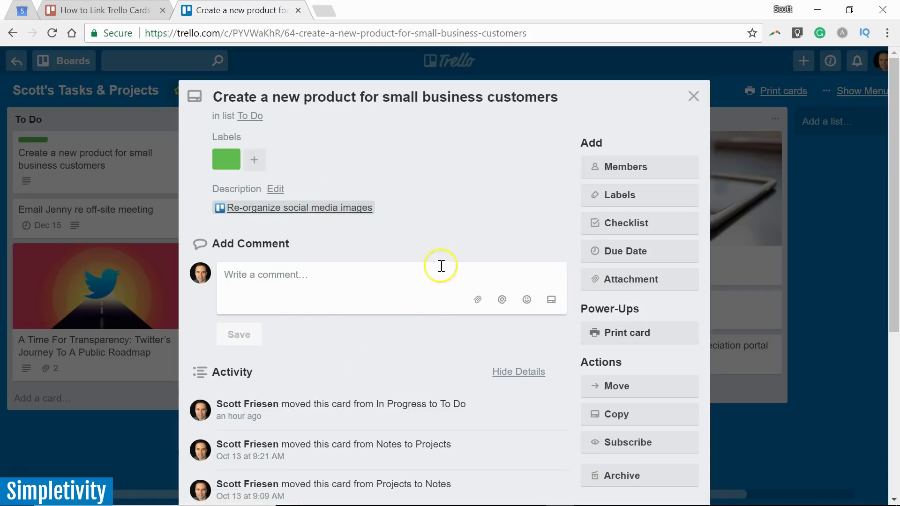
Follow the description link to the Re-organize social media images card and inspect its comment box icons.
{"action": "left_click", "coordinate": [304, 207]}
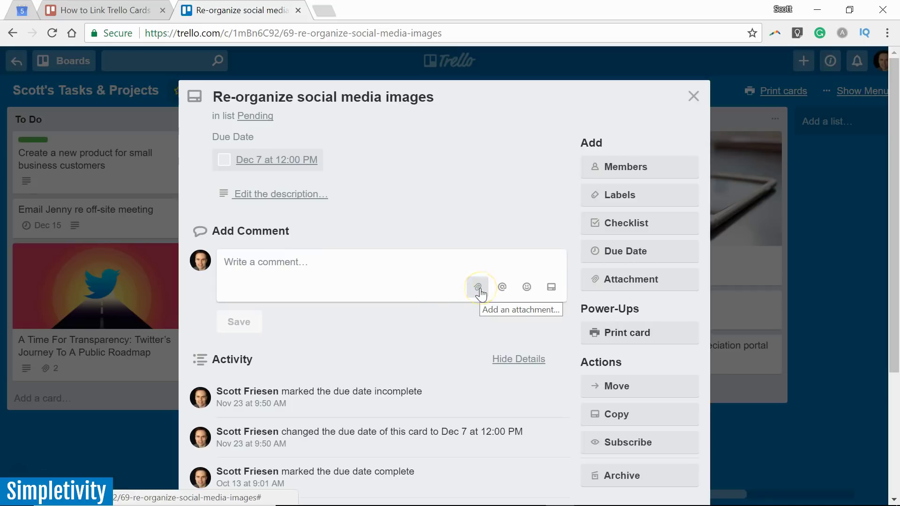
{"action": "left_click", "coordinate": [528, 295]}
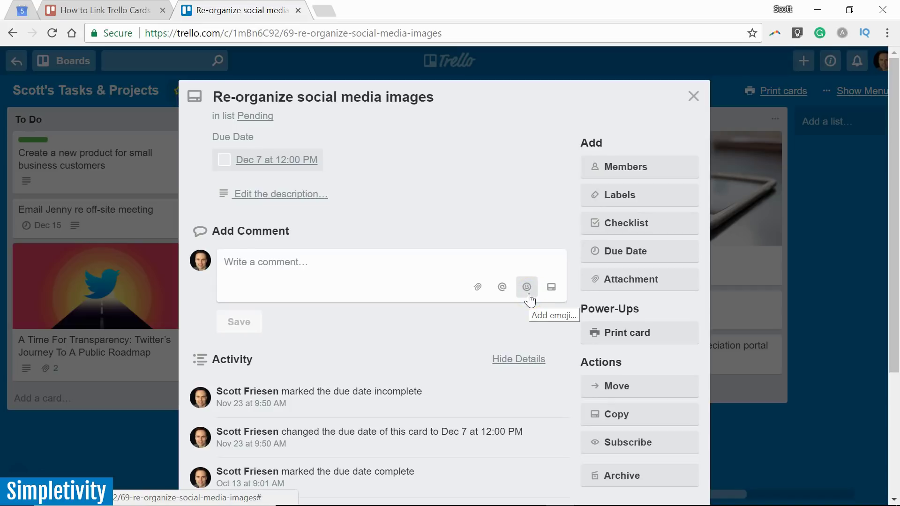
{"action": "left_click", "coordinate": [550, 293]}
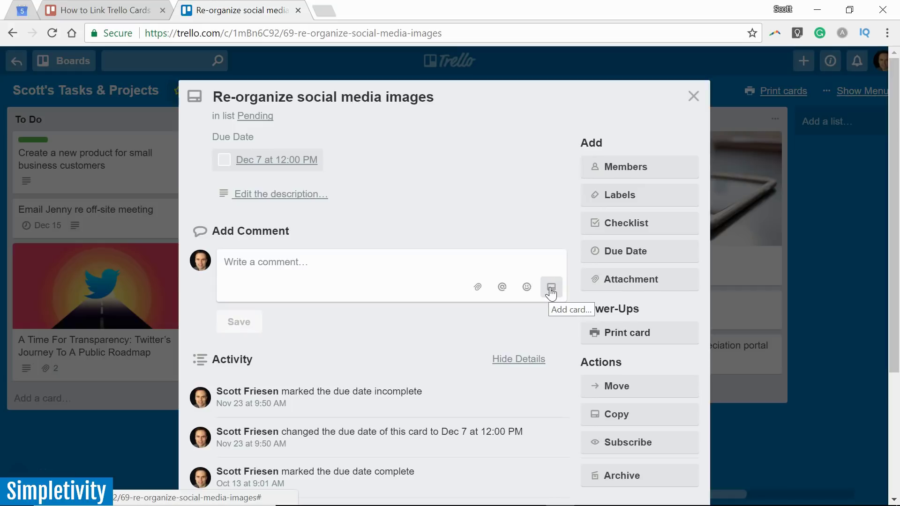
Insert a link to the 'Create a new product for small business customers' card into a new comment.
{"action": "left_click", "coordinate": [552, 289]}
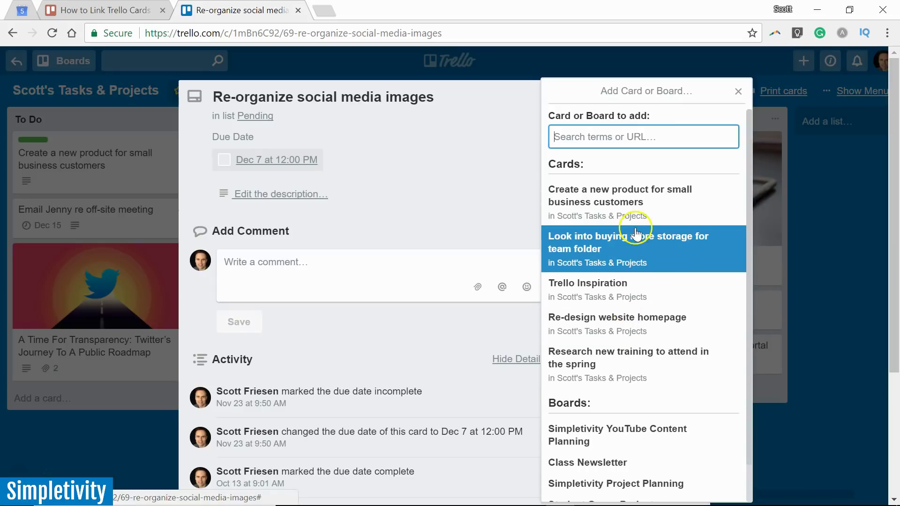
{"action": "scroll", "coordinate": [640, 366], "scroll_direction": "down", "scroll_amount": 1}
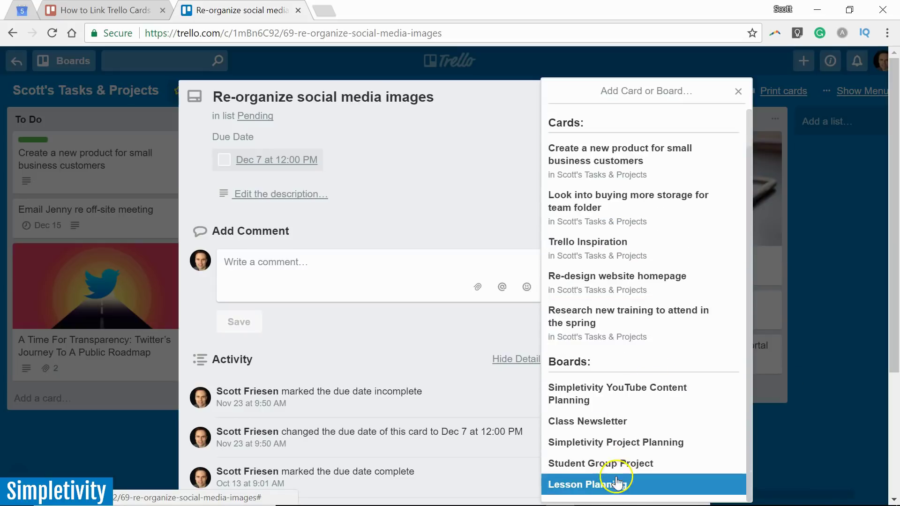
{"action": "scroll", "coordinate": [623, 398], "scroll_direction": "up", "scroll_amount": 1}
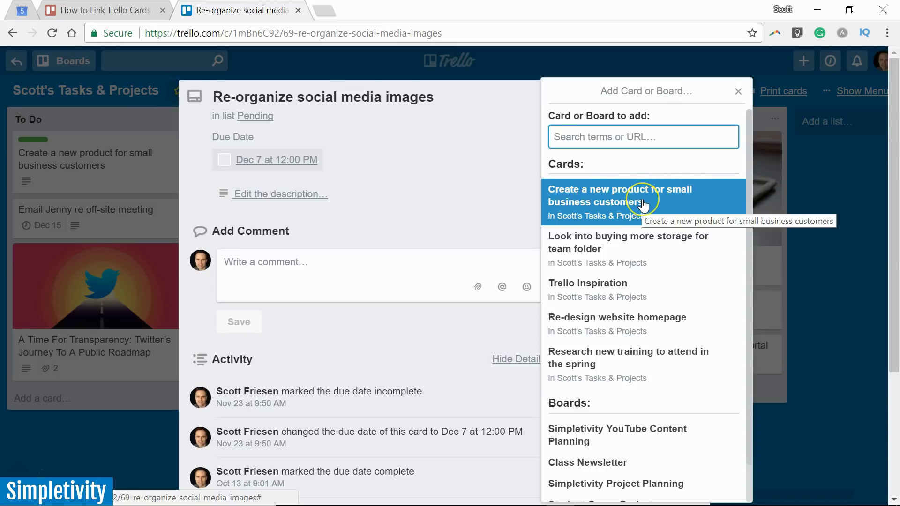
{"action": "left_click", "coordinate": [602, 203]}
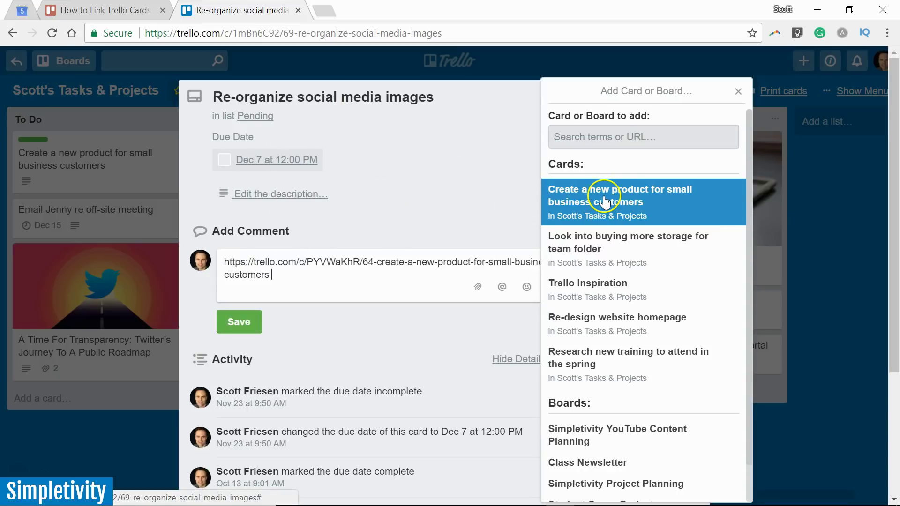
{"action": "left_click", "coordinate": [291, 276]}
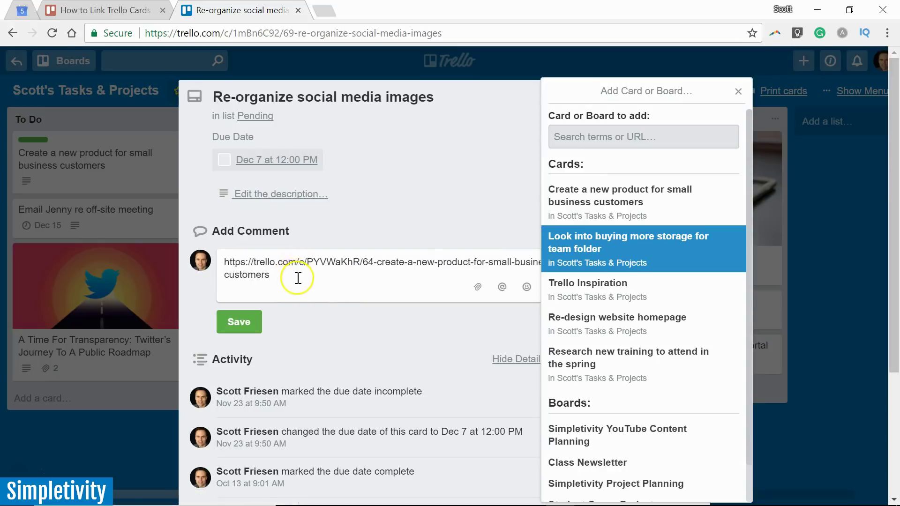
Save the comment and follow its link to the Create a new product card.
{"action": "left_click", "coordinate": [240, 320]}
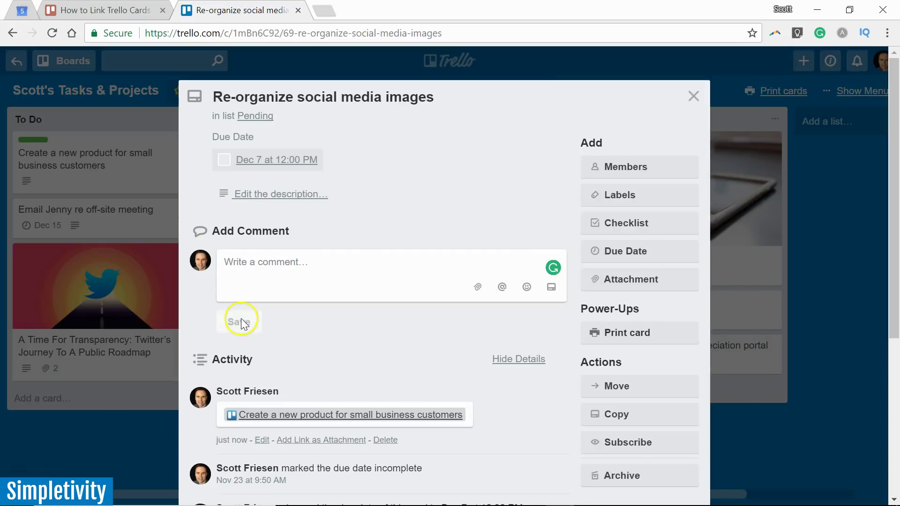
{"action": "scroll", "coordinate": [431, 333], "scroll_direction": "down", "scroll_amount": 3}
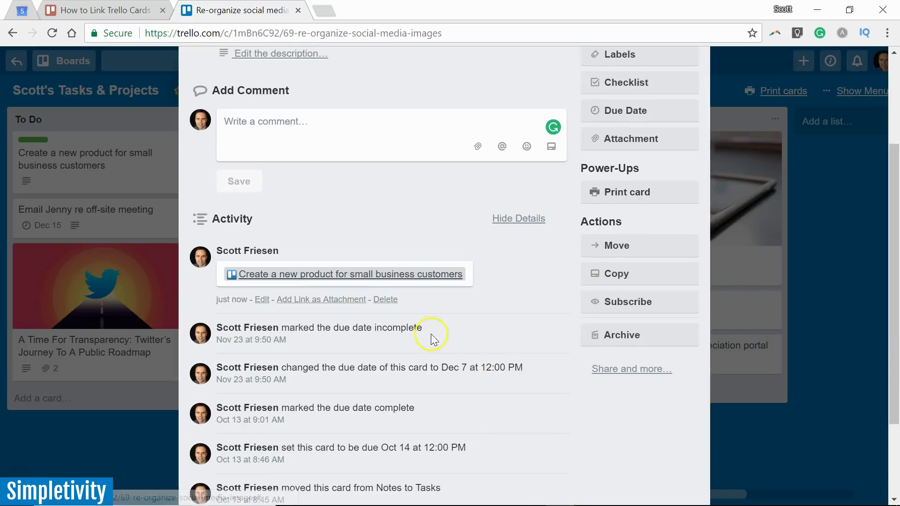
{"action": "left_click", "coordinate": [361, 278]}
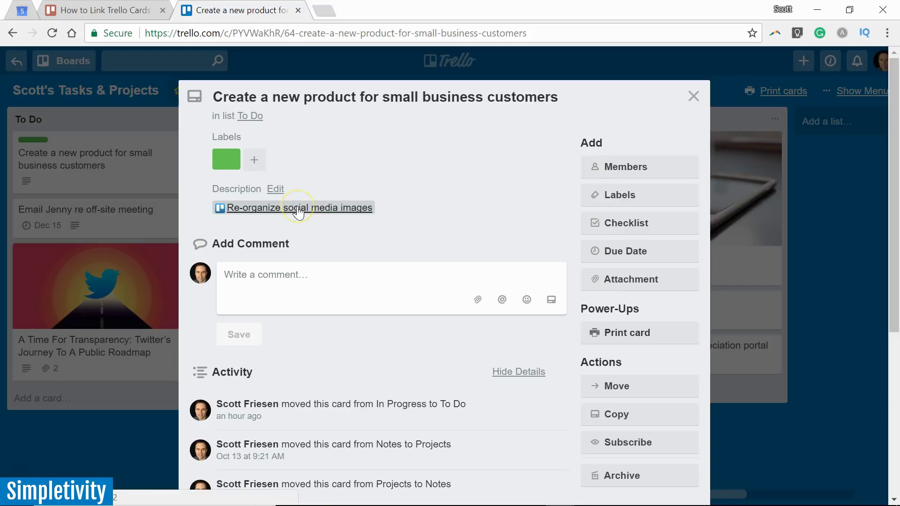
Round-trip between the two cards again via the description and comment links.
{"action": "left_click", "coordinate": [297, 208]}
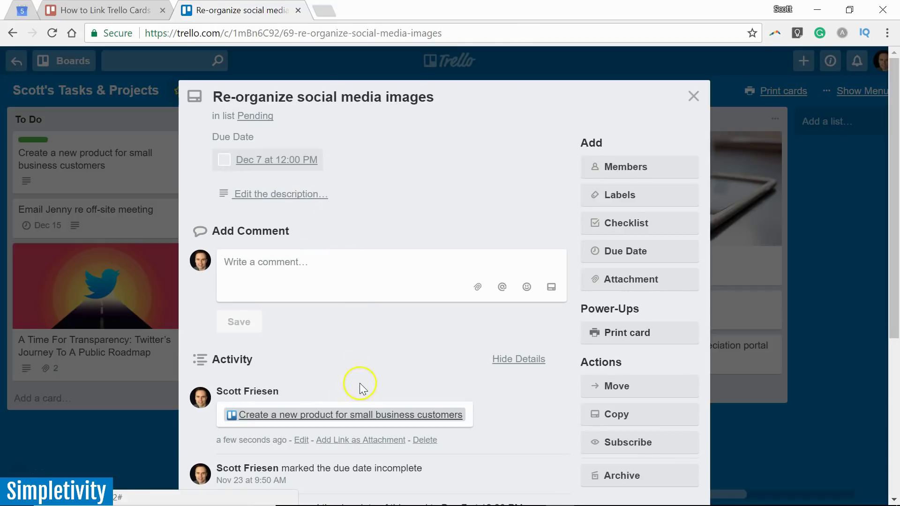
{"action": "scroll", "coordinate": [358, 388], "scroll_direction": "down", "scroll_amount": 3}
{"action": "scroll", "coordinate": [497, 287], "scroll_direction": "up", "scroll_amount": 3}
{"action": "scroll", "coordinate": [492, 287], "scroll_direction": "down", "scroll_amount": 1}
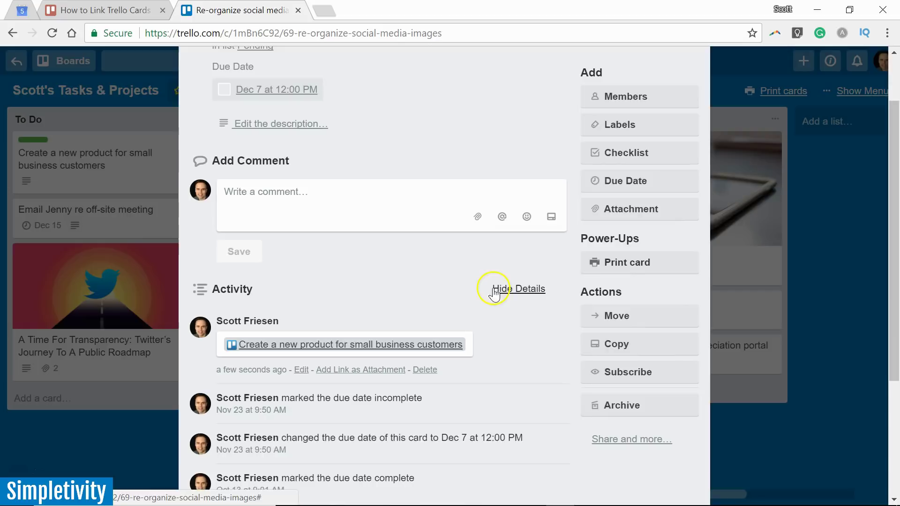
{"action": "scroll", "coordinate": [478, 262], "scroll_direction": "up", "scroll_amount": 1}
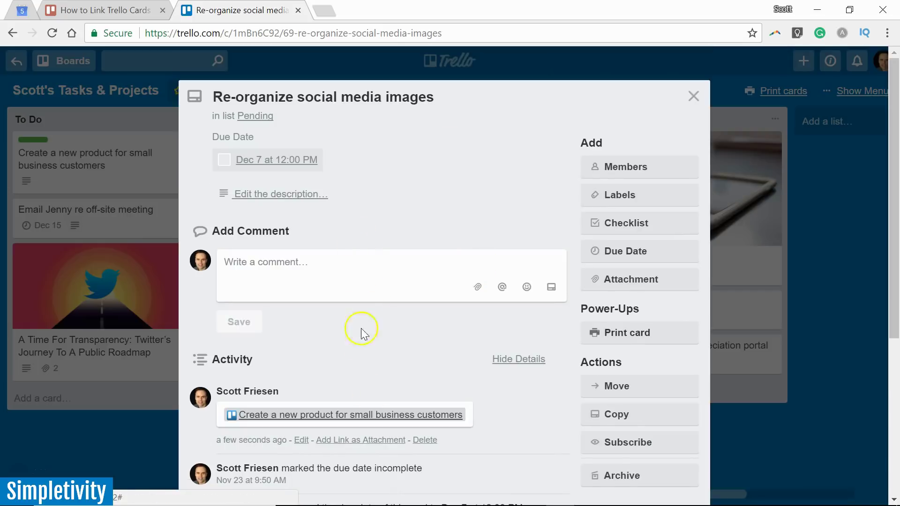
{"action": "left_click", "coordinate": [338, 415]}
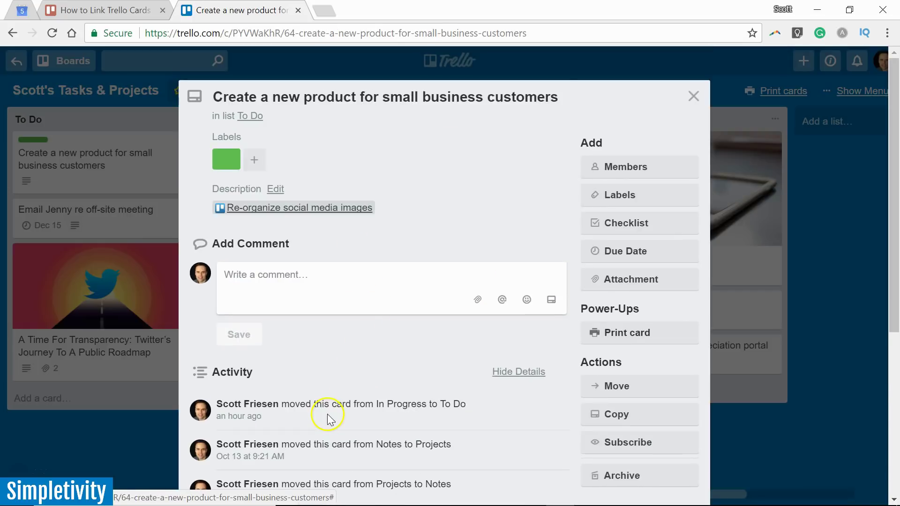
{"action": "left_click", "coordinate": [311, 207]}
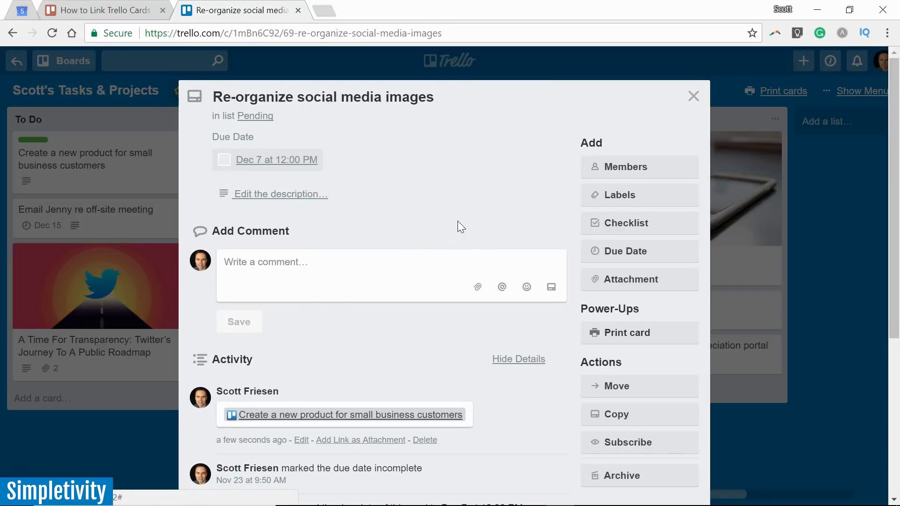
Add the 'Look into buying more storage for team folder' card as a Trello attachment.
{"action": "left_click", "coordinate": [628, 281]}
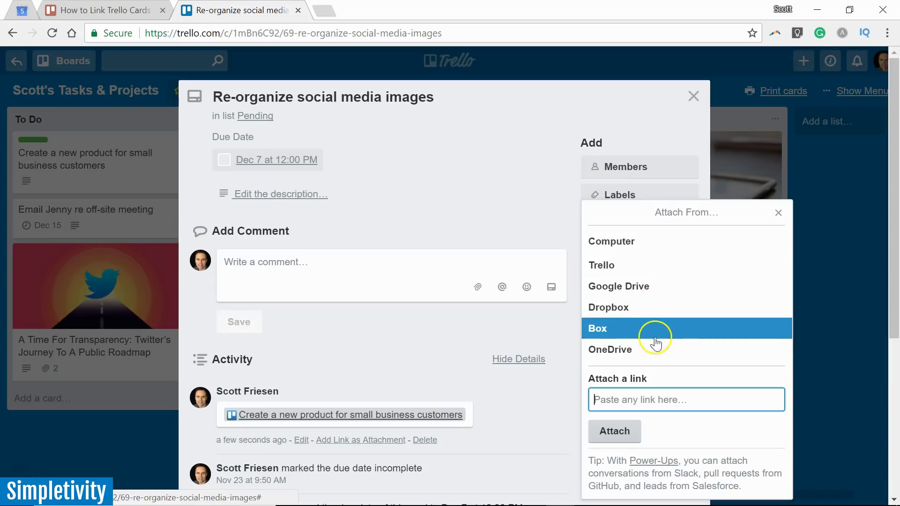
{"action": "left_click", "coordinate": [608, 270]}
{"action": "left_click", "coordinate": [683, 139]}
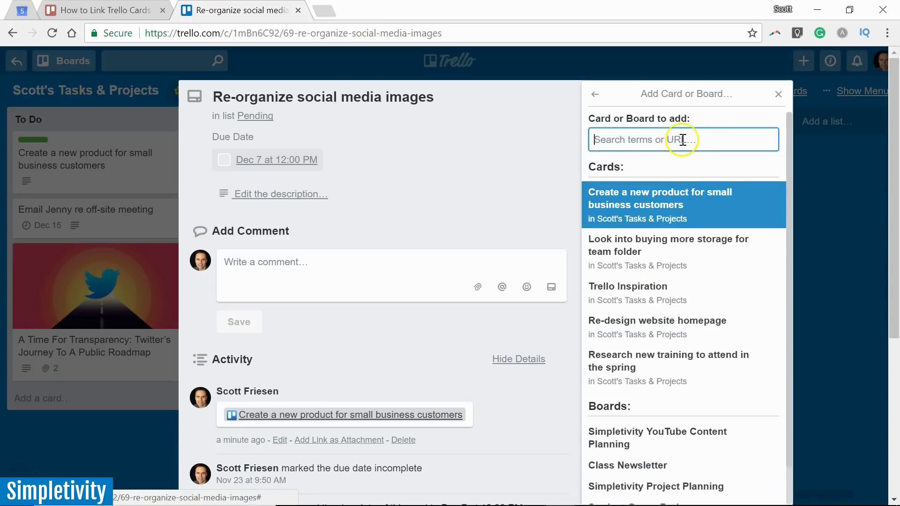
{"action": "left_click", "coordinate": [705, 136]}
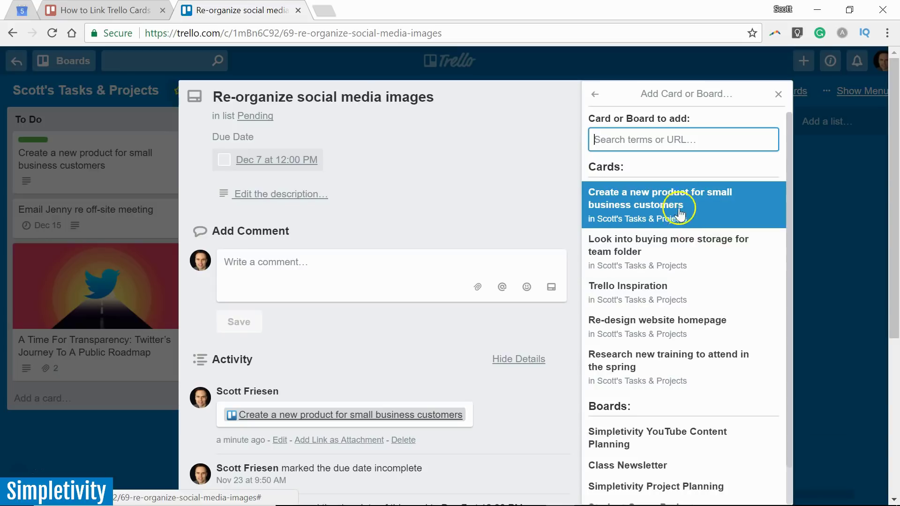
{"action": "left_click", "coordinate": [635, 251]}
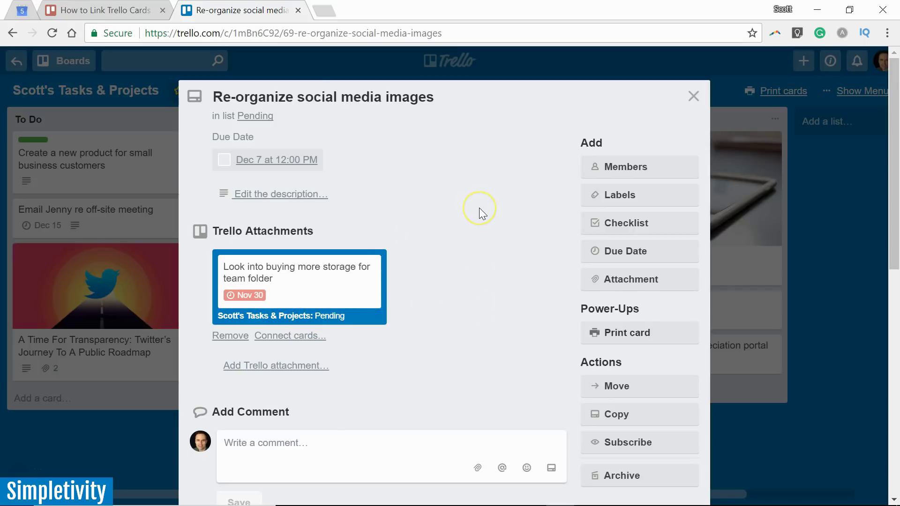
{"action": "left_click", "coordinate": [294, 277]}
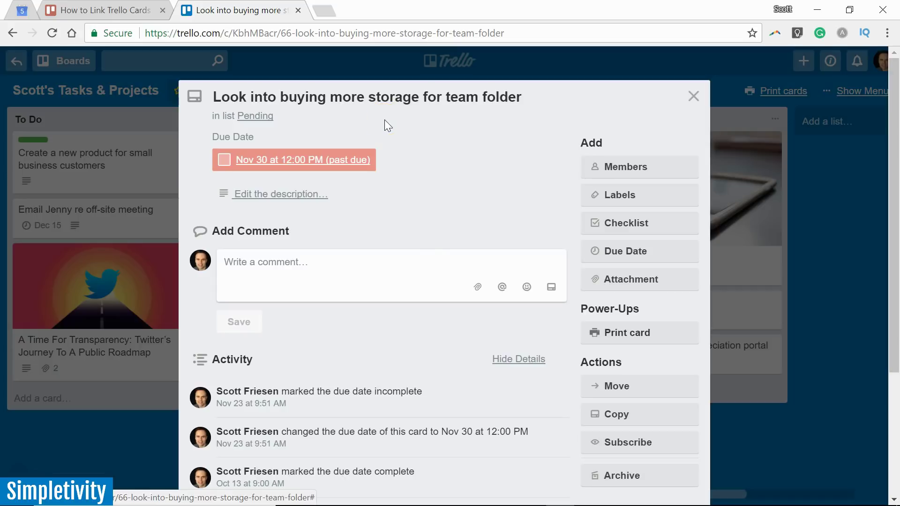
{"action": "left_click", "coordinate": [12, 33]}
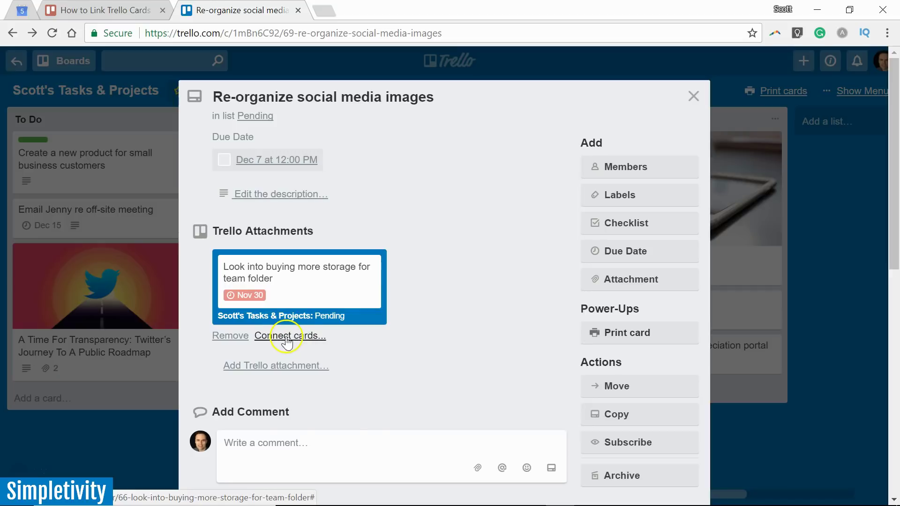
Relate both cards so each carries the other as an attachment, then open the storage card.
{"action": "left_click", "coordinate": [287, 338]}
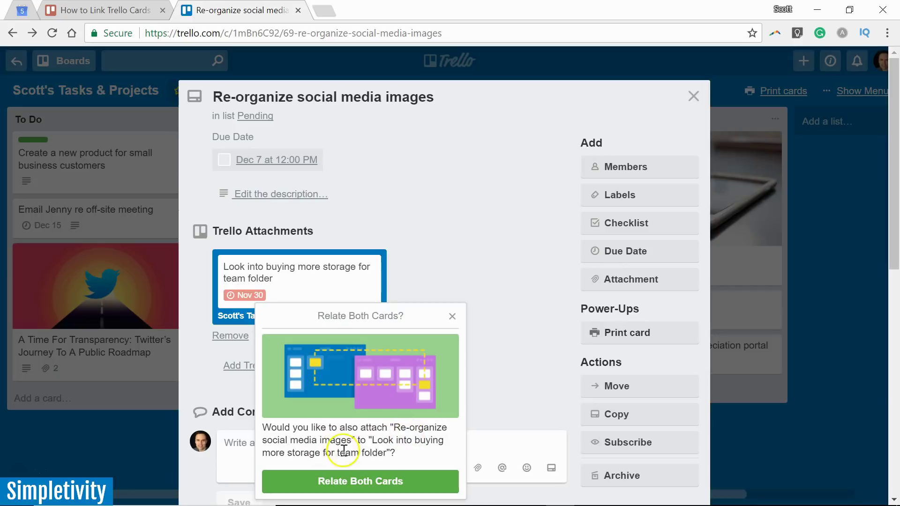
{"action": "left_click", "coordinate": [416, 487]}
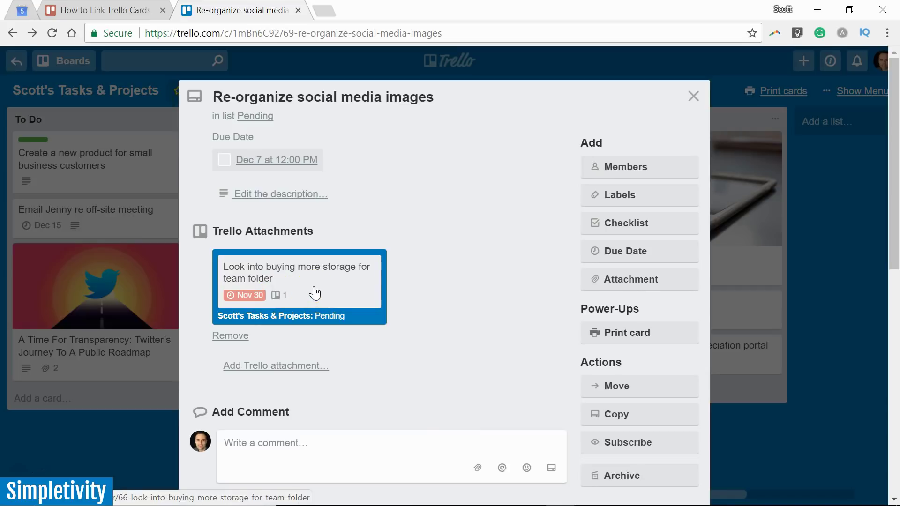
{"action": "left_click", "coordinate": [295, 285]}
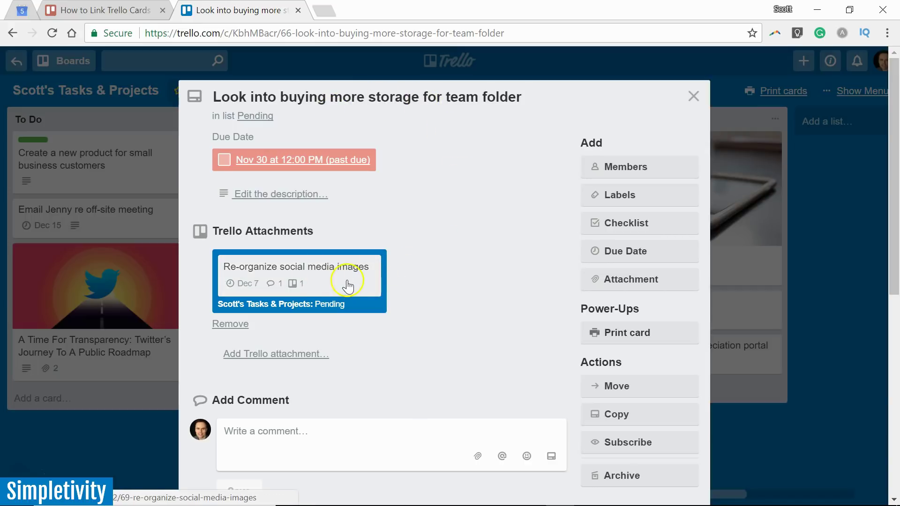
Check both cards' reciprocal attachments, close back to the board, and reopen Re-organize social media images.
{"action": "left_click", "coordinate": [306, 282]}
{"action": "left_click", "coordinate": [304, 278]}
{"action": "left_click", "coordinate": [694, 97]}
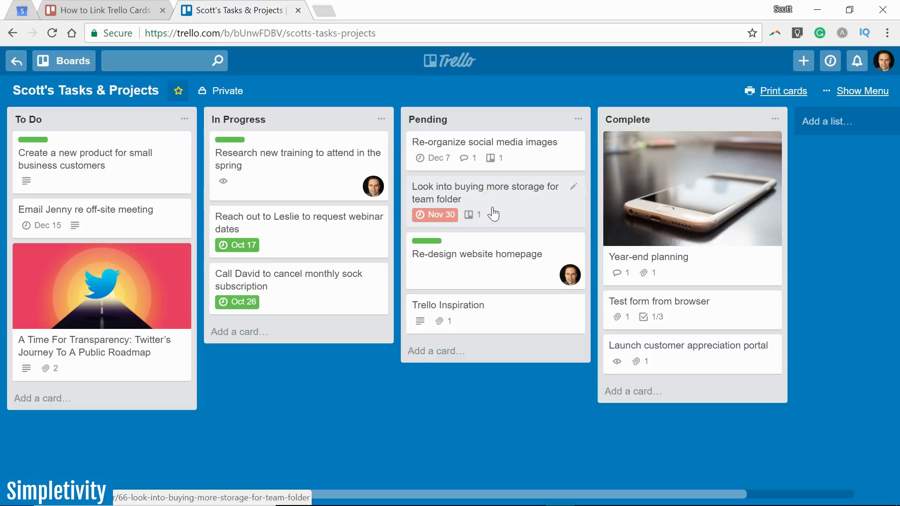
{"action": "left_click", "coordinate": [496, 441]}
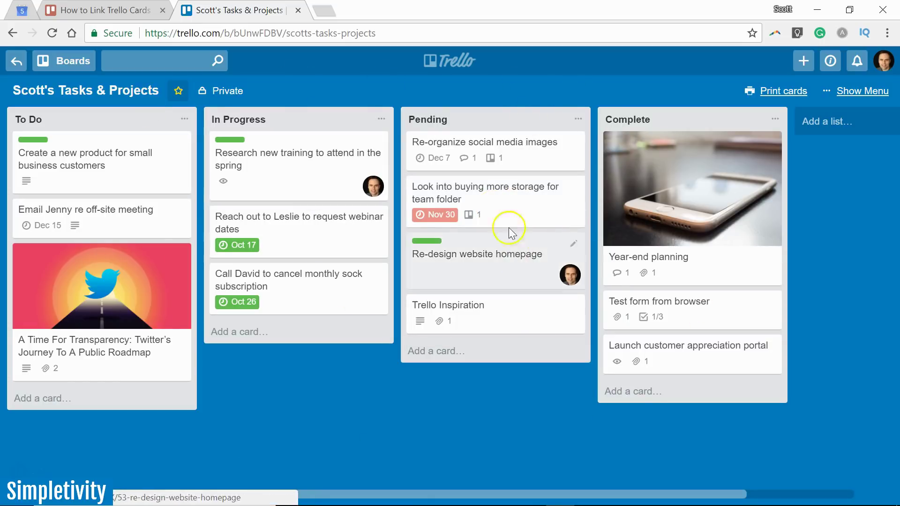
Attach the Simpletivity YouTube Content Planning board, preview it, and return to the card.
{"action": "left_click", "coordinate": [508, 146]}
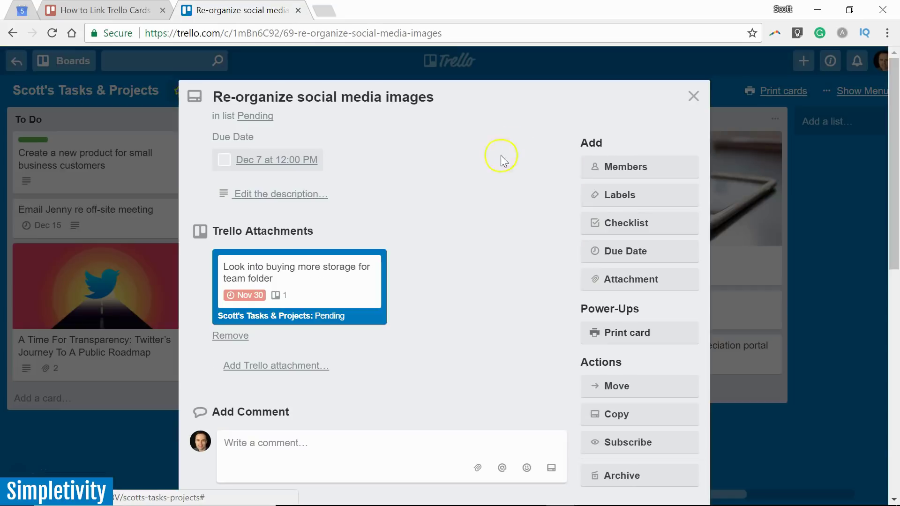
{"action": "left_click", "coordinate": [617, 278]}
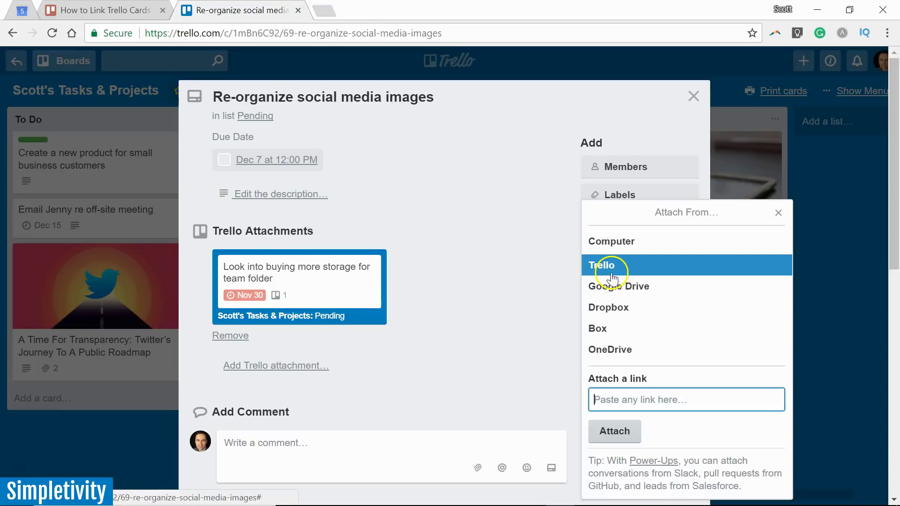
{"action": "left_click", "coordinate": [621, 269]}
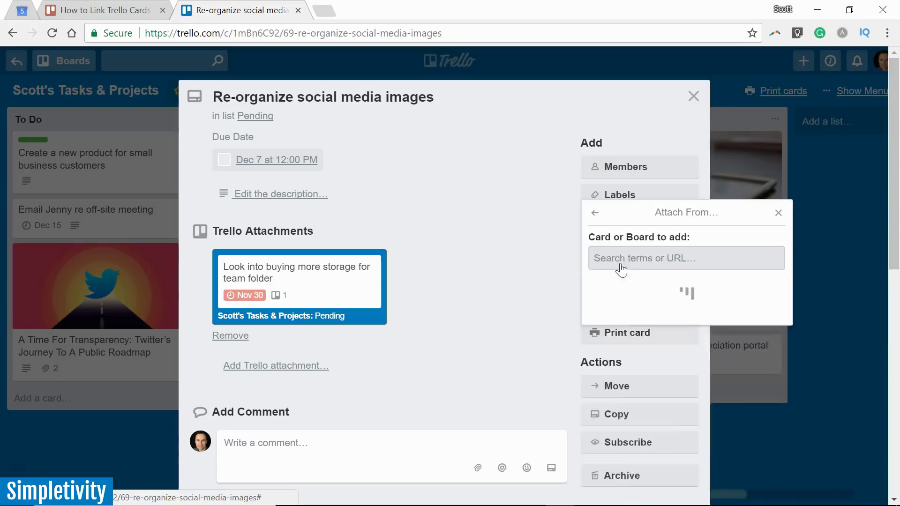
{"action": "scroll", "coordinate": [656, 282], "scroll_direction": "down", "scroll_amount": 1}
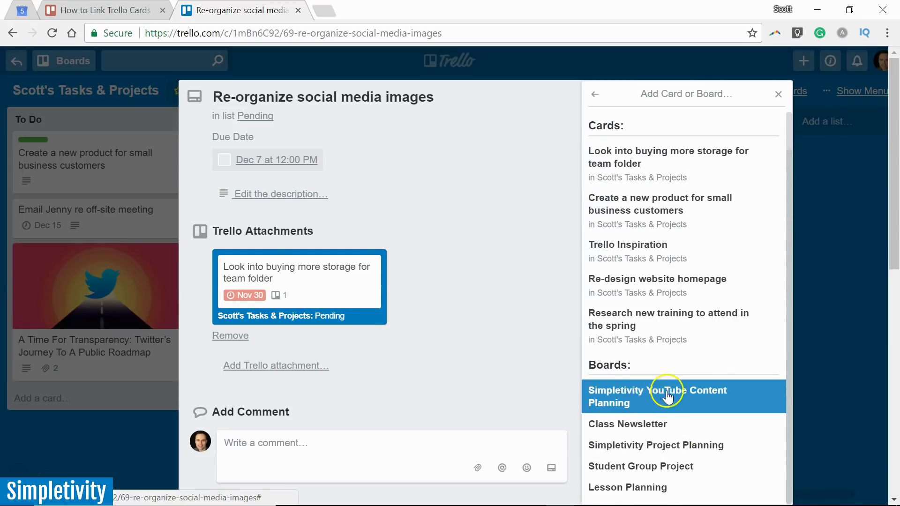
{"action": "left_click", "coordinate": [654, 397]}
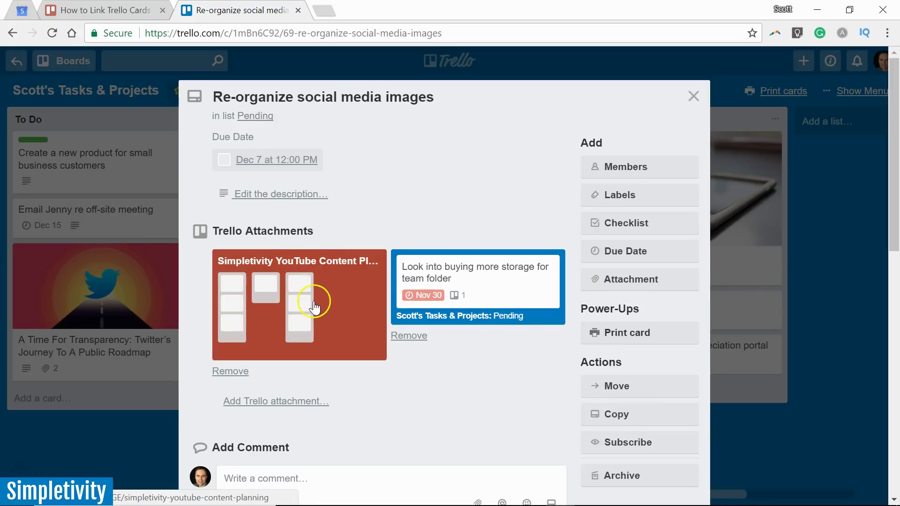
{"action": "left_click", "coordinate": [286, 292]}
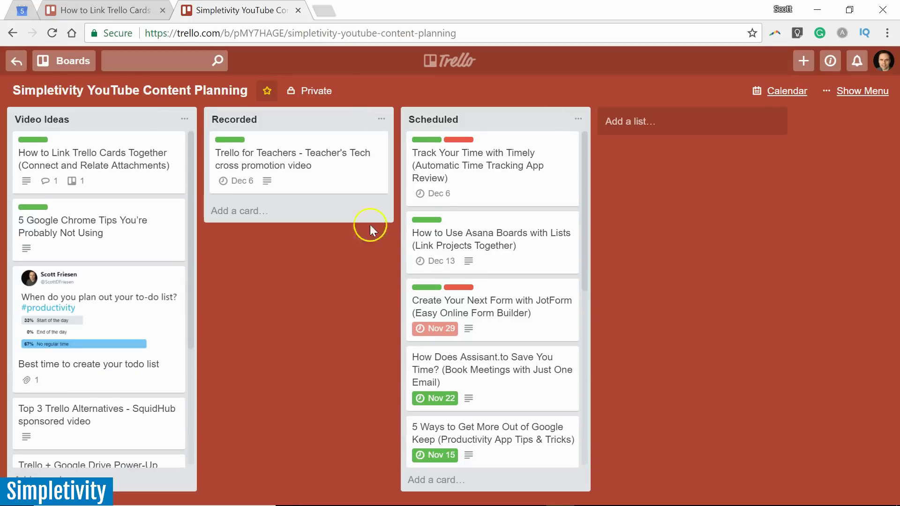
{"action": "left_click", "coordinate": [11, 33]}
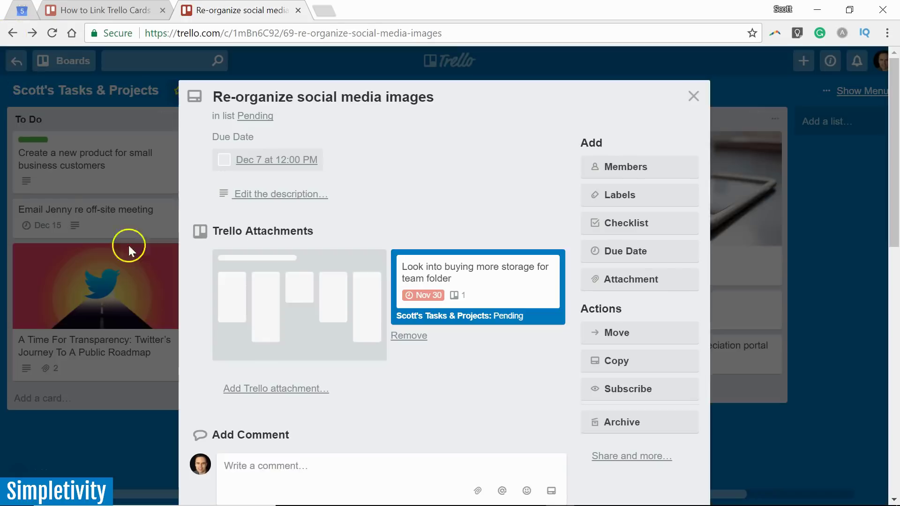
Close the current card and open the 'Look into buying more storage for team folder' card in Pending.
{"action": "left_click", "coordinate": [693, 96]}
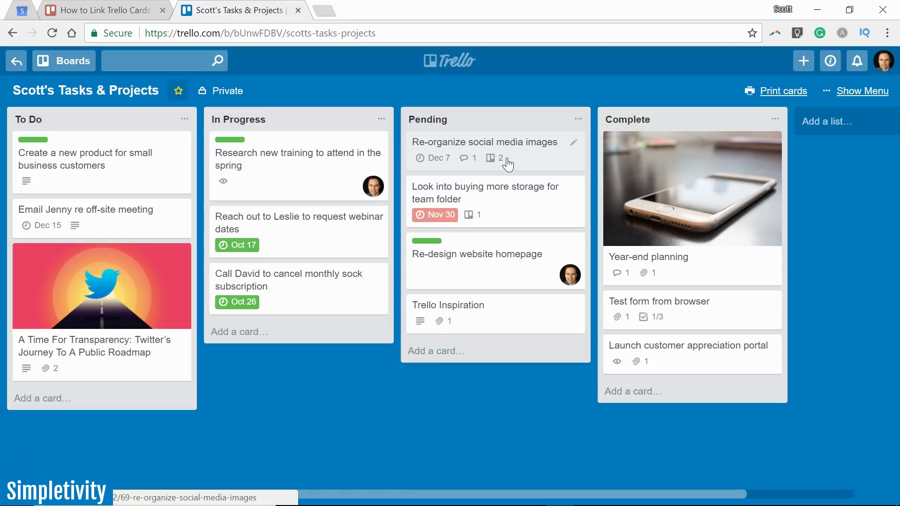
{"action": "left_click", "coordinate": [501, 215]}
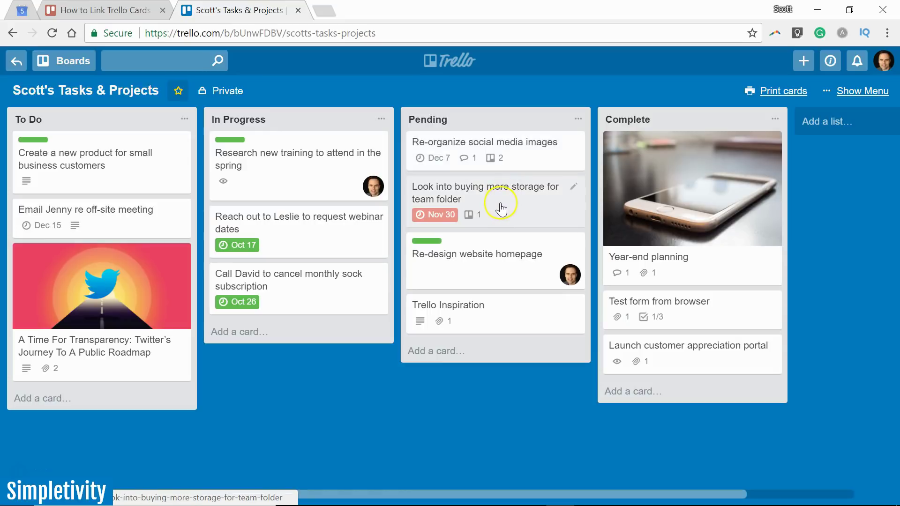
{"action": "left_click", "coordinate": [487, 199]}
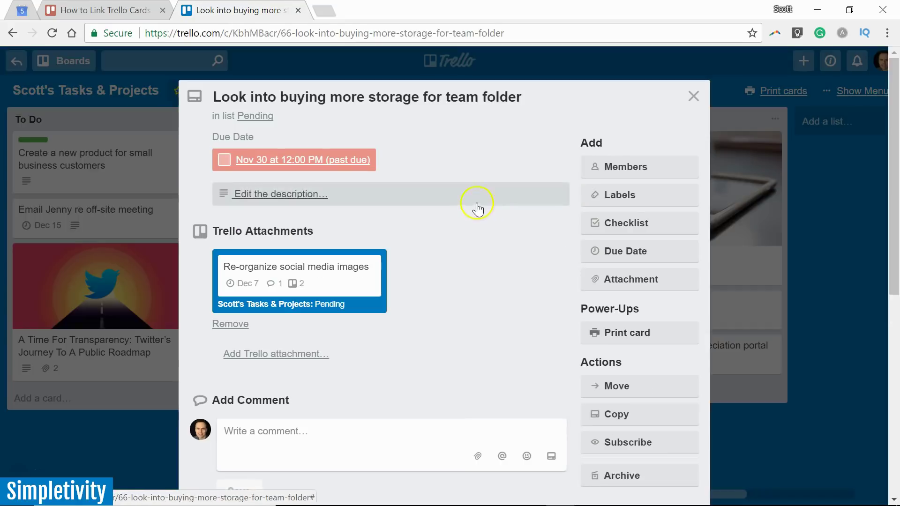